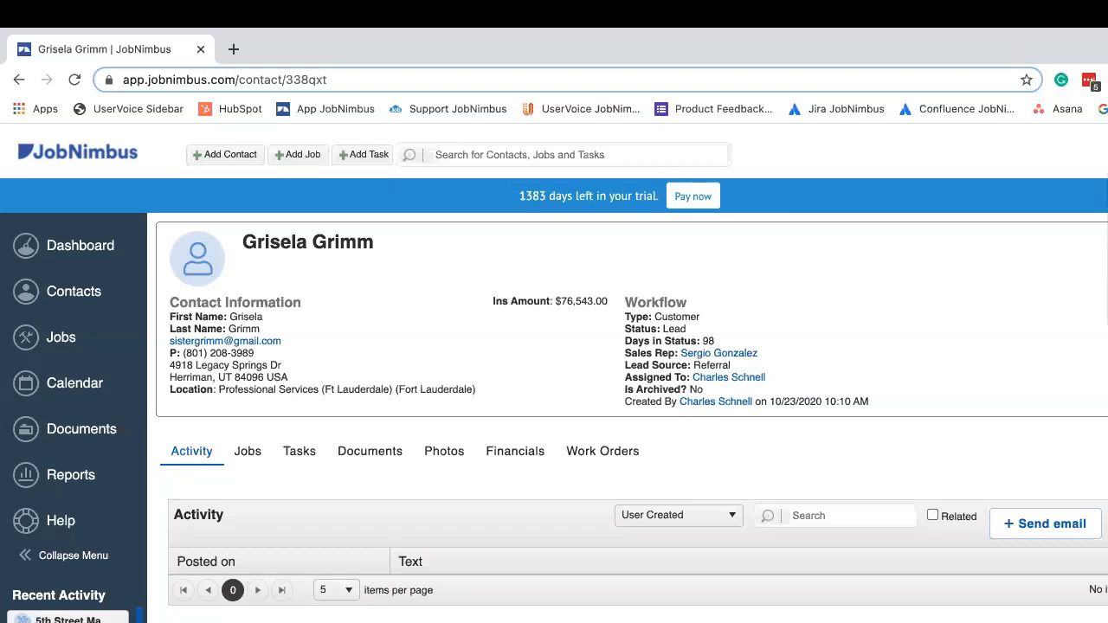
- Review the profile details, calendar and notification settings in your own user info, and close it without changes
{"action": "left_click", "coordinate": [1107, 251]}
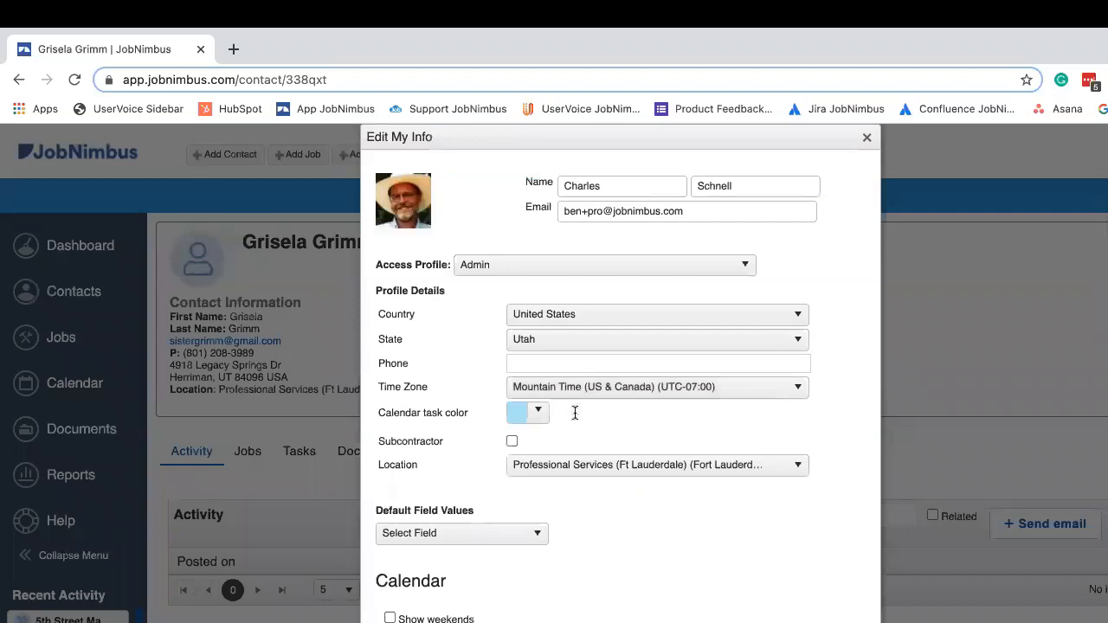
{"action": "scroll", "coordinate": [650, 564], "scroll_direction": "down", "scroll_amount": 1}
{"action": "scroll", "coordinate": [648, 544], "scroll_direction": "down", "scroll_amount": 2}
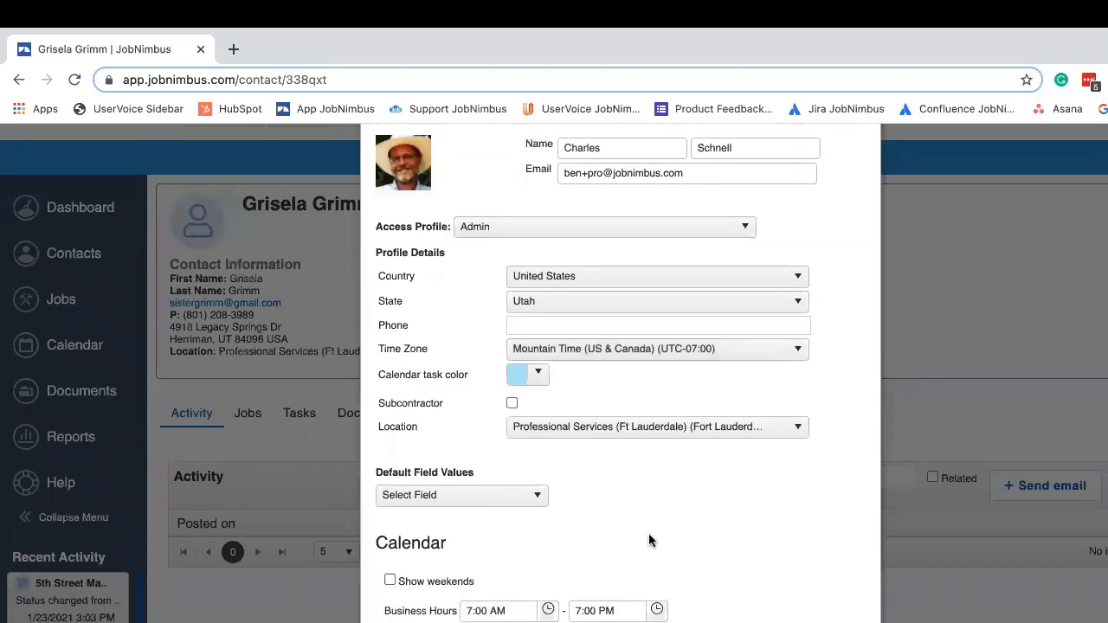
{"action": "scroll", "coordinate": [658, 530], "scroll_direction": "down", "scroll_amount": 1}
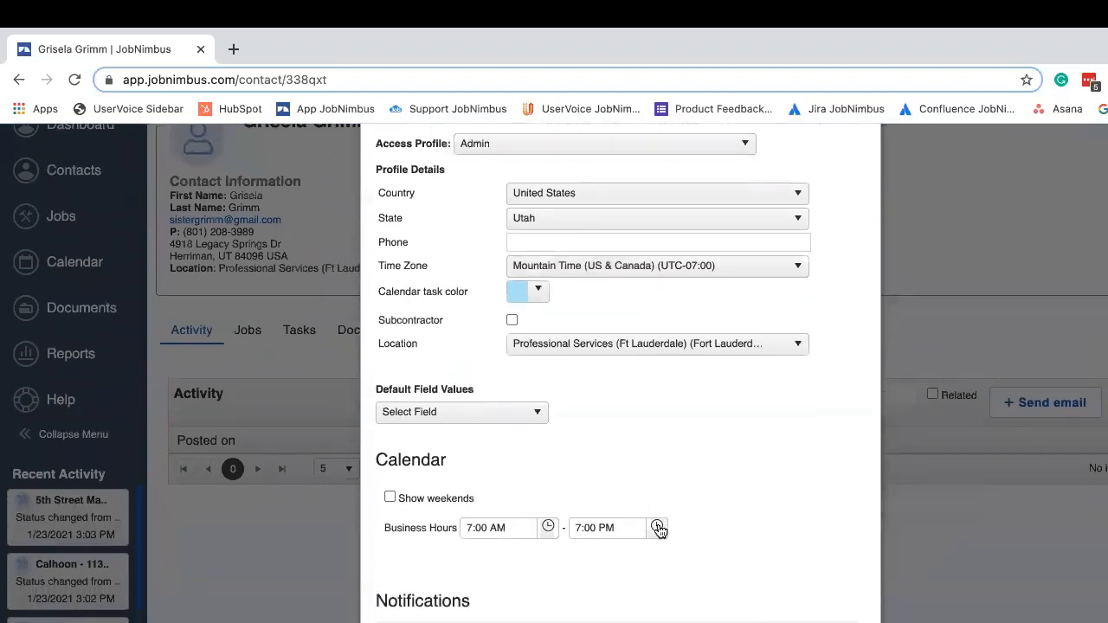
{"action": "scroll", "coordinate": [661, 524], "scroll_direction": "down", "scroll_amount": 2}
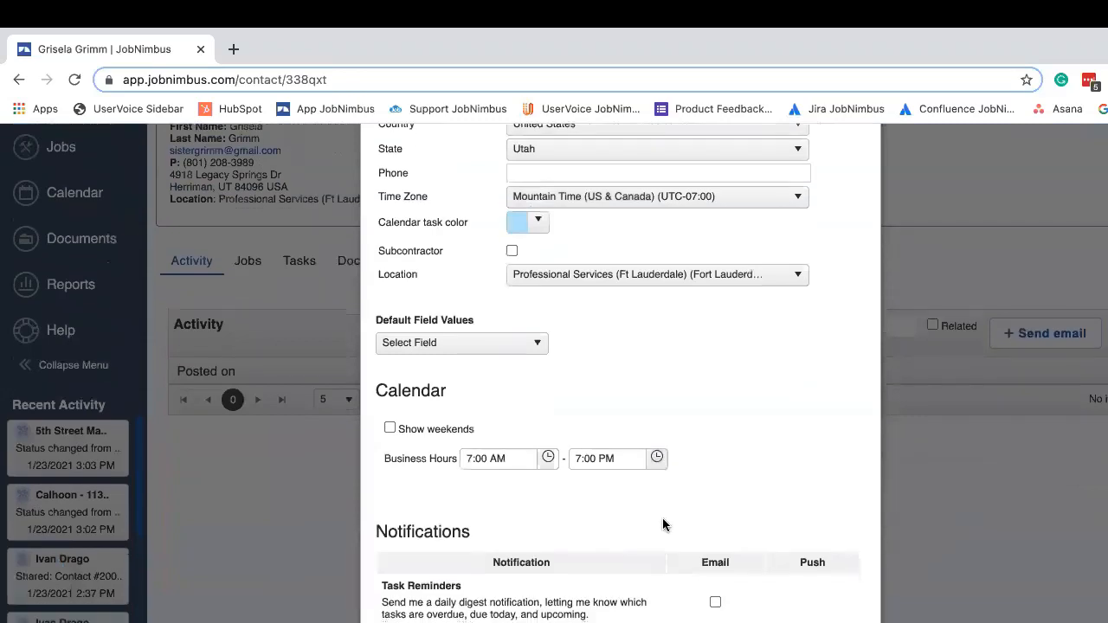
{"action": "scroll", "coordinate": [662, 518], "scroll_direction": "down", "scroll_amount": 1}
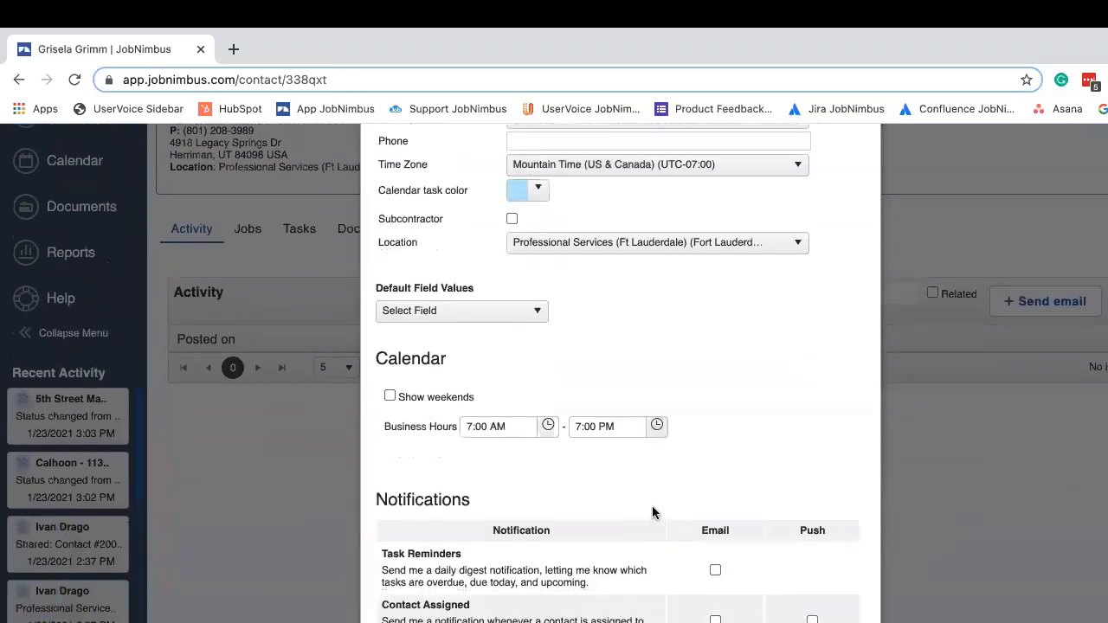
{"action": "scroll", "coordinate": [646, 506], "scroll_direction": "down", "scroll_amount": 1}
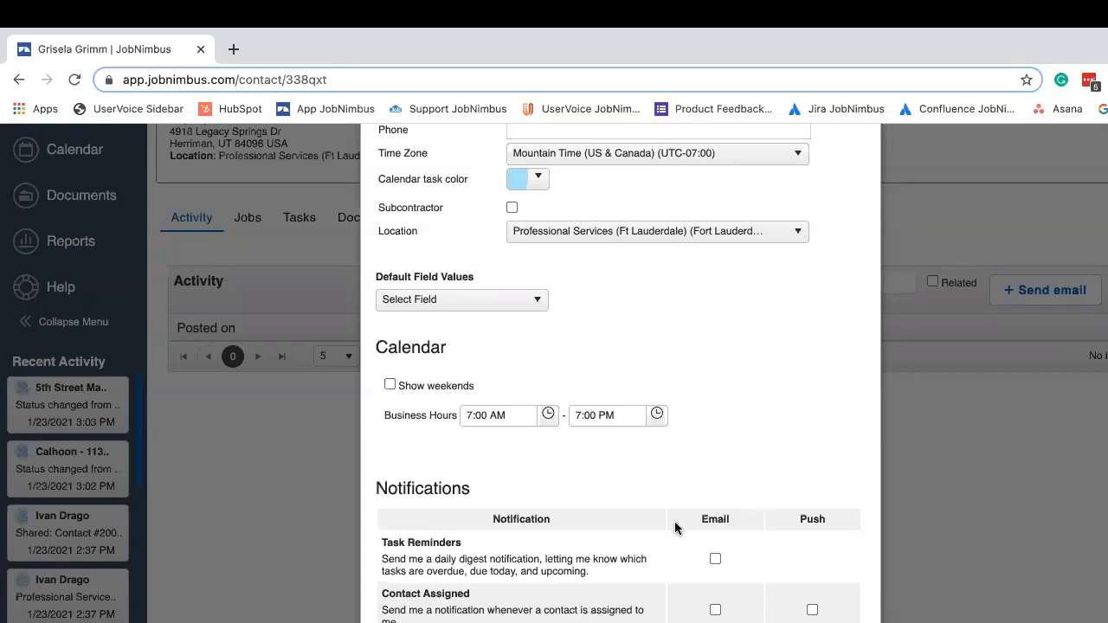
{"action": "scroll", "coordinate": [813, 364], "scroll_direction": "up", "scroll_amount": 3}
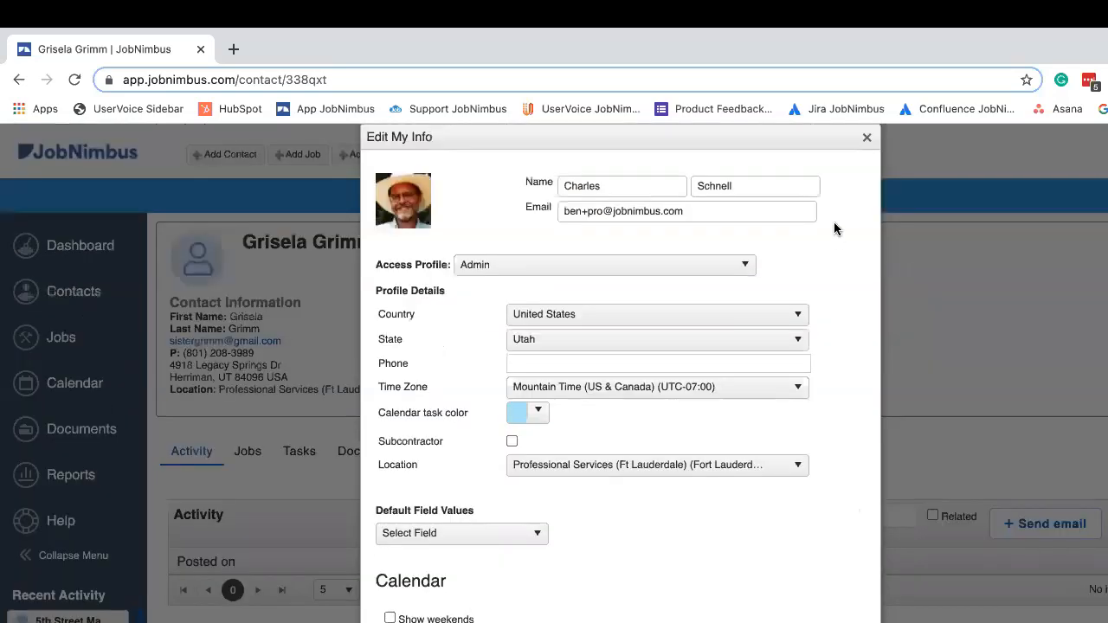
{"action": "left_click", "coordinate": [866, 141]}
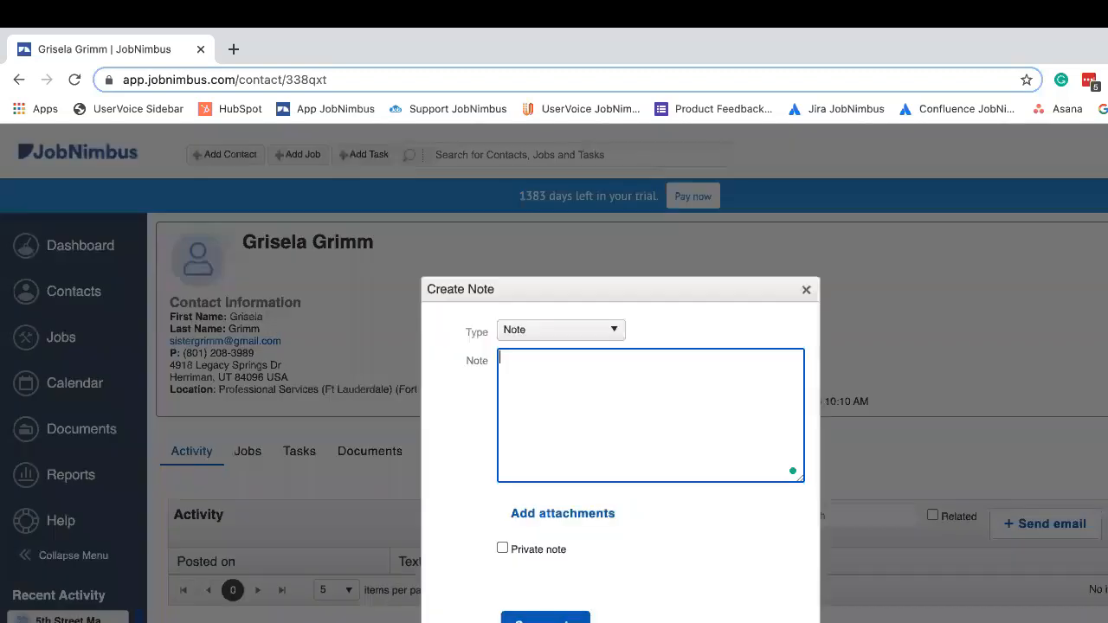
{"action": "left_click", "coordinate": [568, 341]}
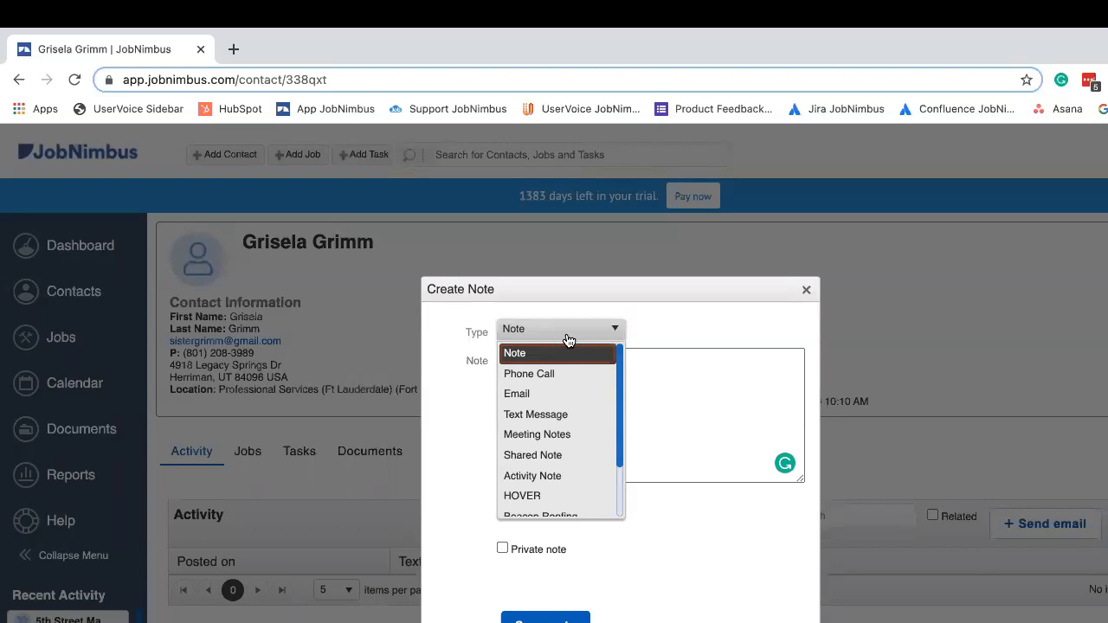
{"action": "left_click", "coordinate": [554, 381]}
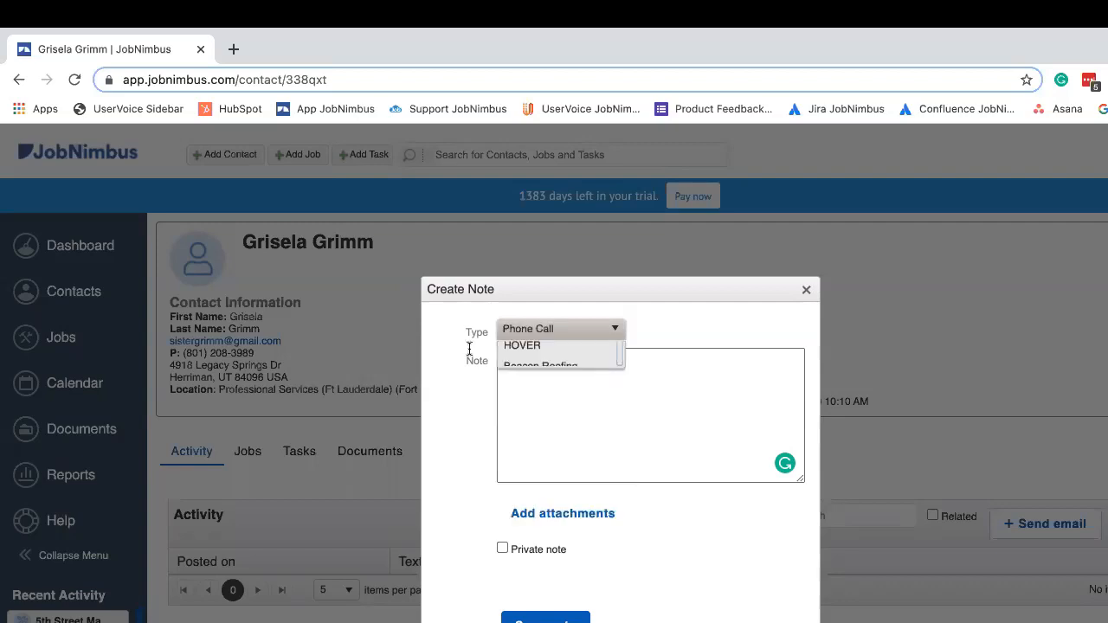
{"action": "left_click", "coordinate": [545, 370]}
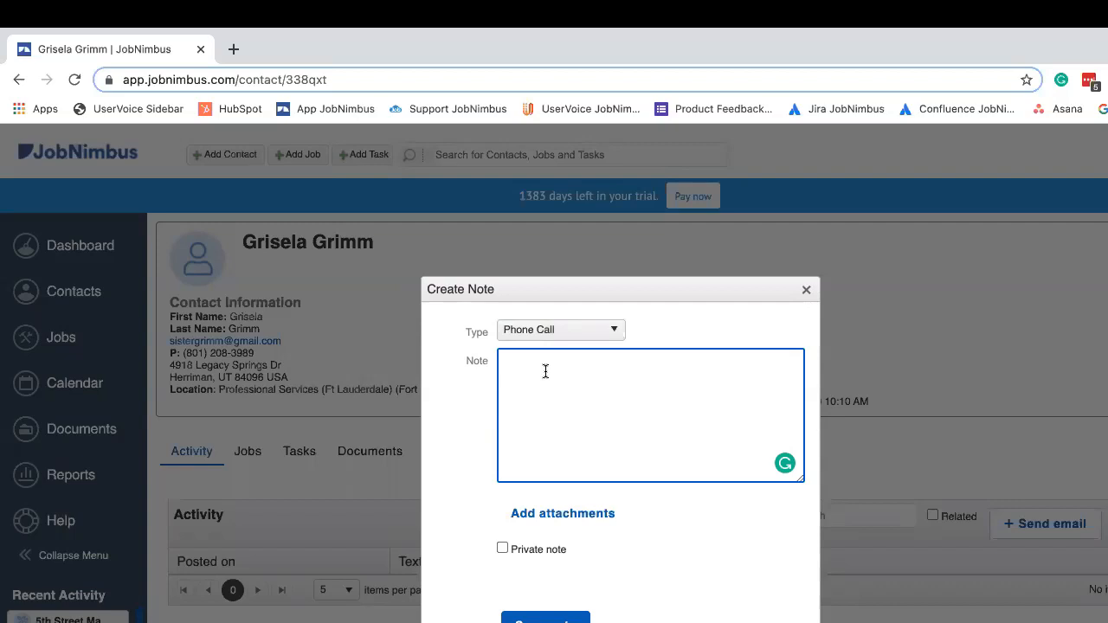
{"action": "type", "text": "@har"}
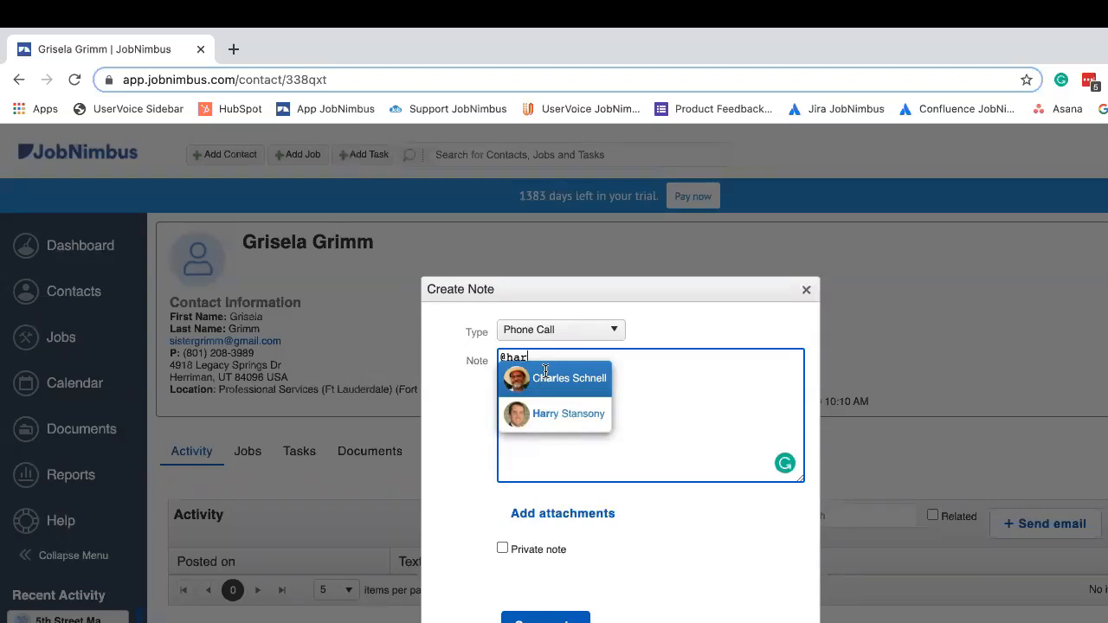
{"action": "left_click", "coordinate": [561, 414]}
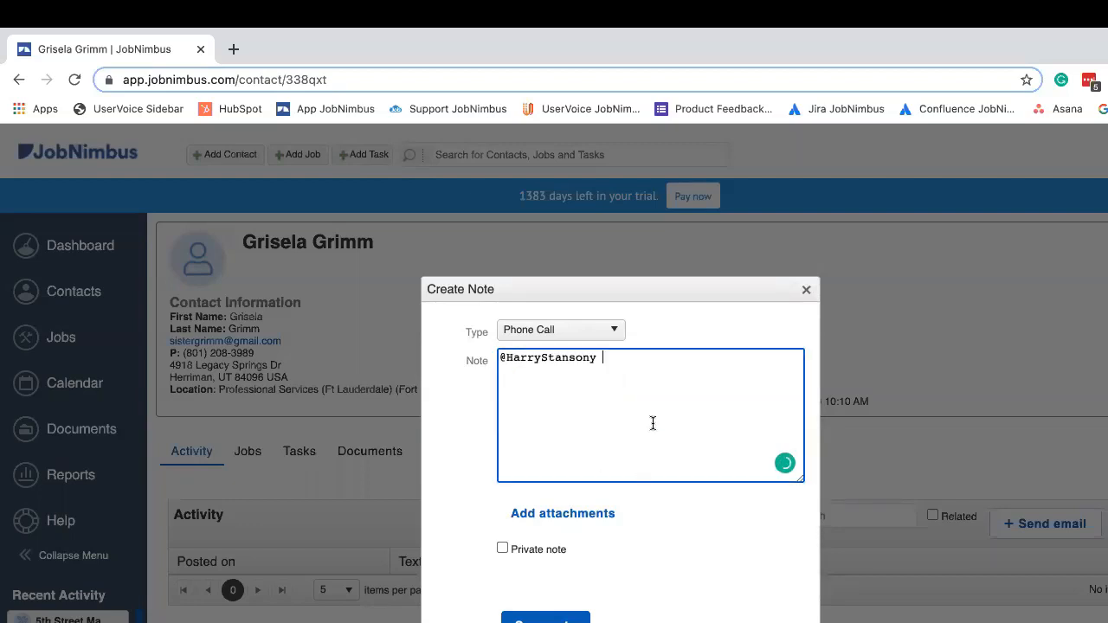
{"action": "type", "text": "Get out there now"}
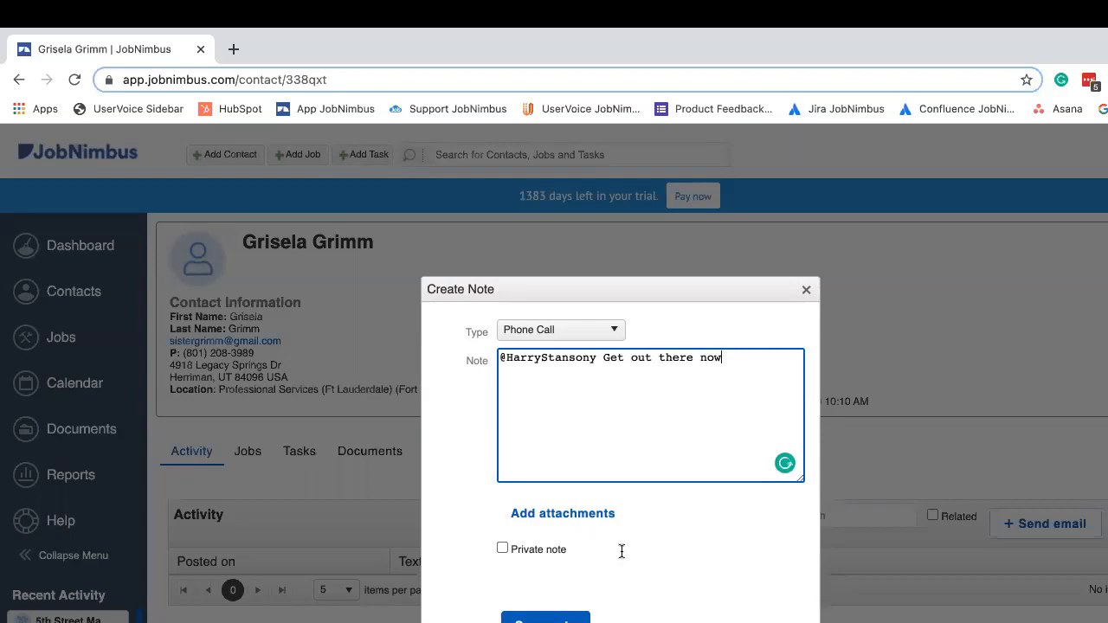
{"action": "left_click", "coordinate": [546, 621]}
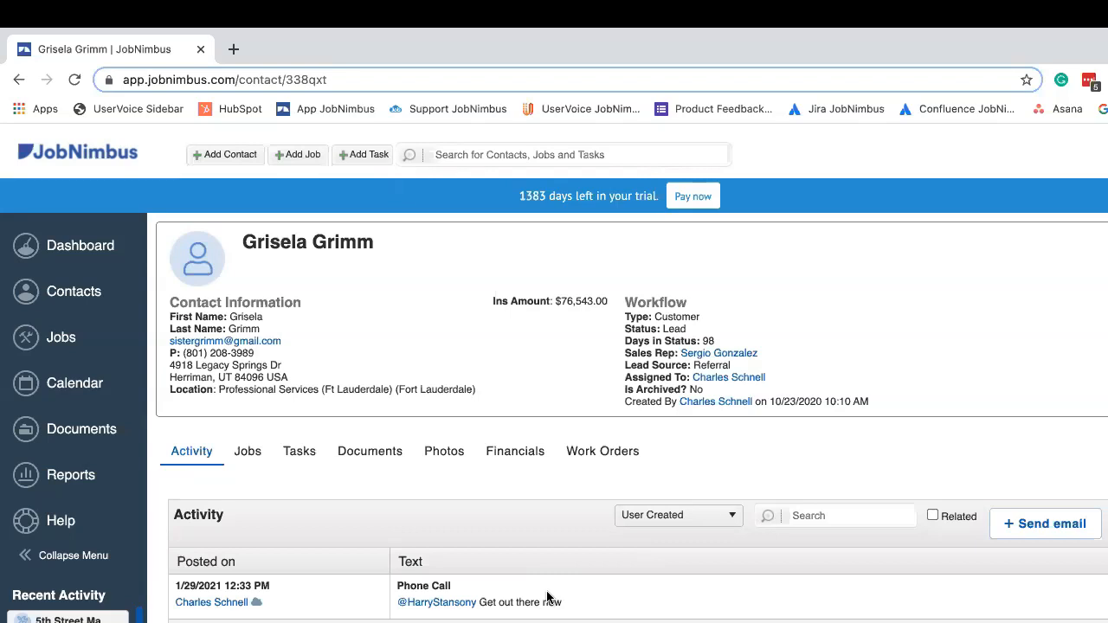
- Start a new task for the contact with the Inspection task type
{"action": "left_click", "coordinate": [301, 452]}
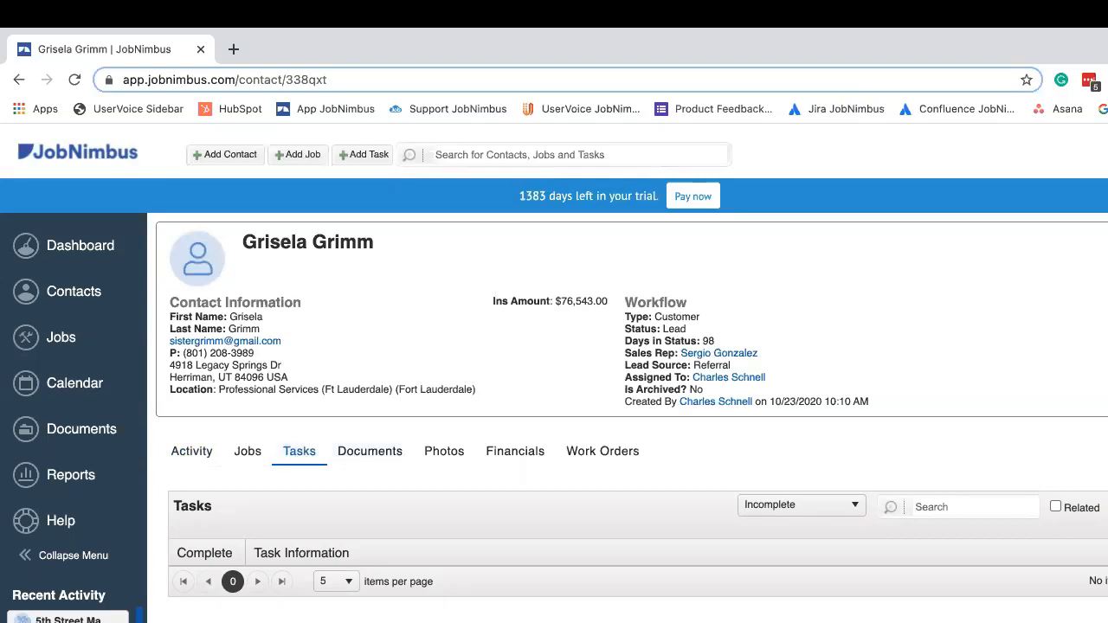
{"action": "left_click", "coordinate": [363, 155]}
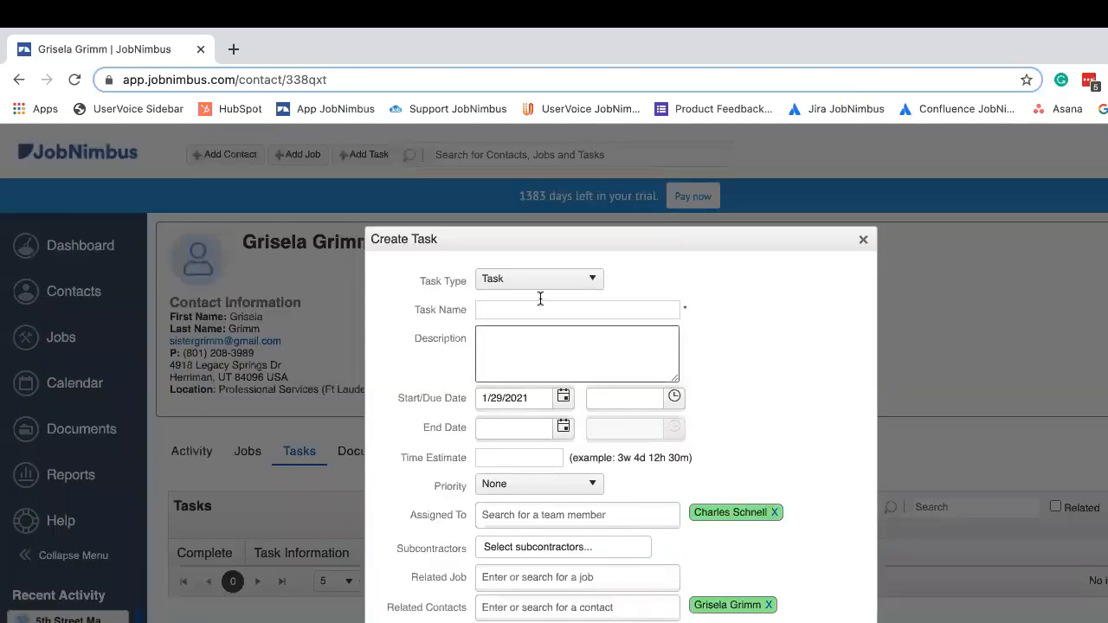
{"action": "left_click", "coordinate": [524, 279]}
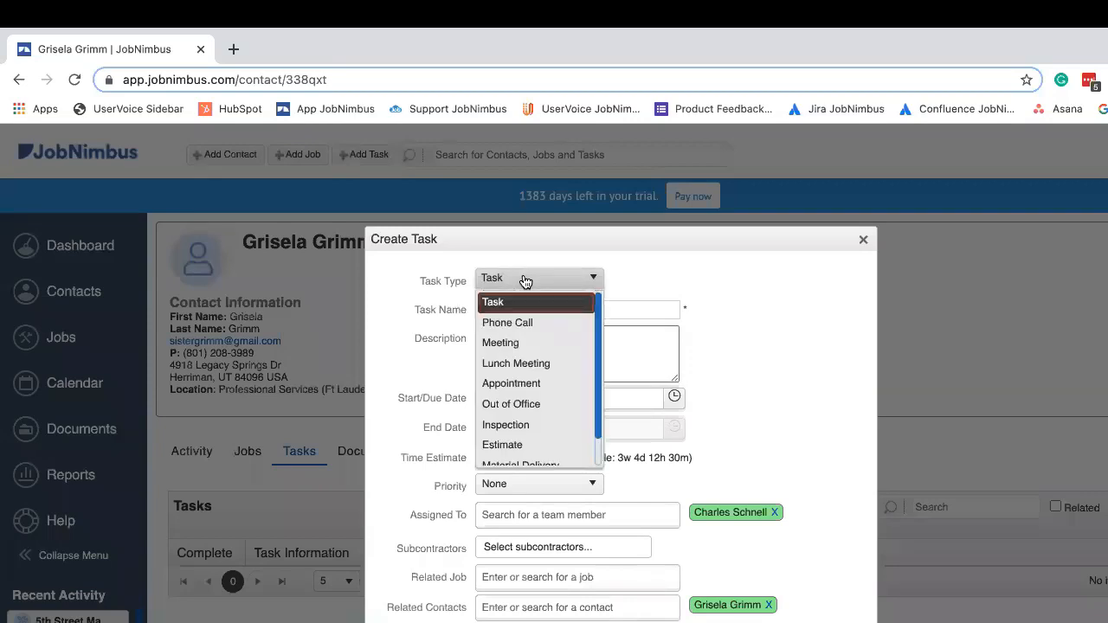
{"action": "left_click", "coordinate": [529, 427]}
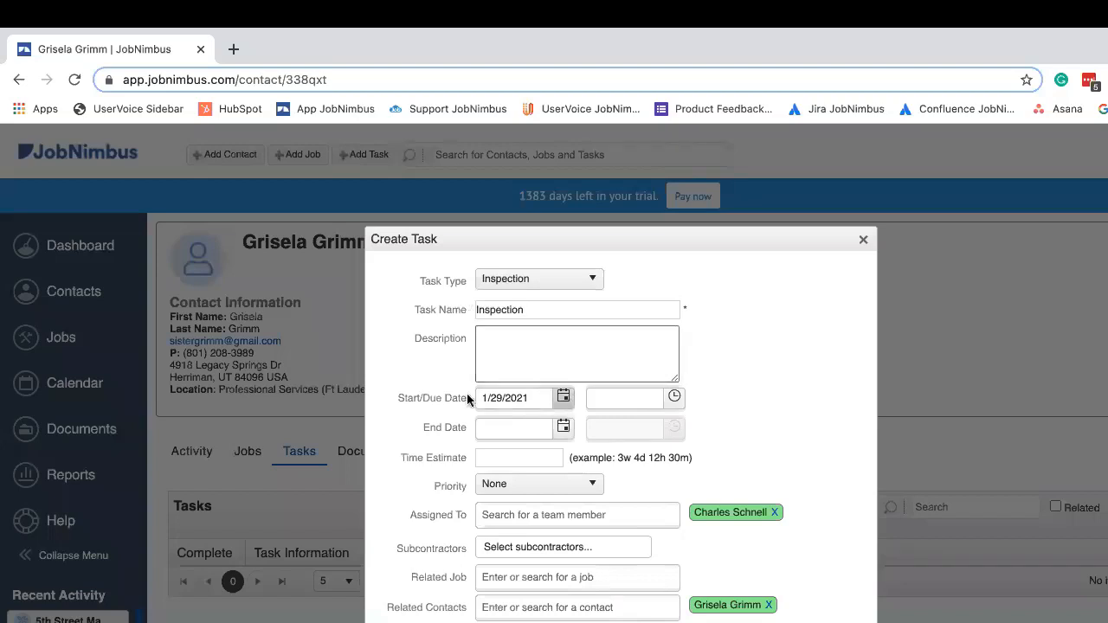
- Schedule the inspection task from 1:00 PM to 1:30 PM on 1/29/2021 and set its priority to High
{"action": "left_click", "coordinate": [672, 398]}
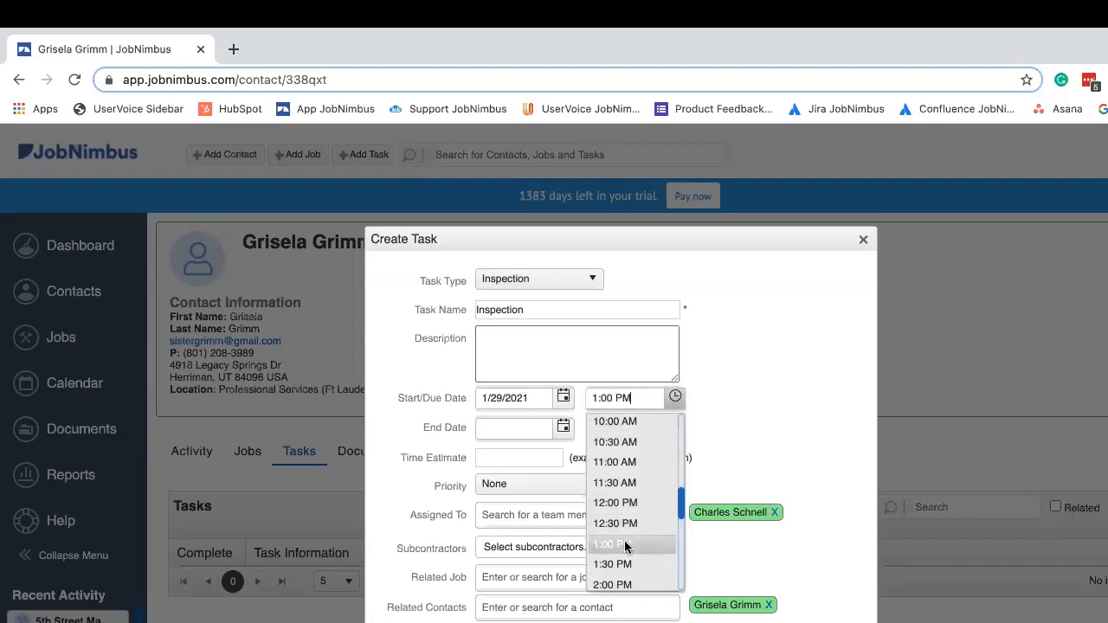
{"action": "left_click", "coordinate": [627, 546]}
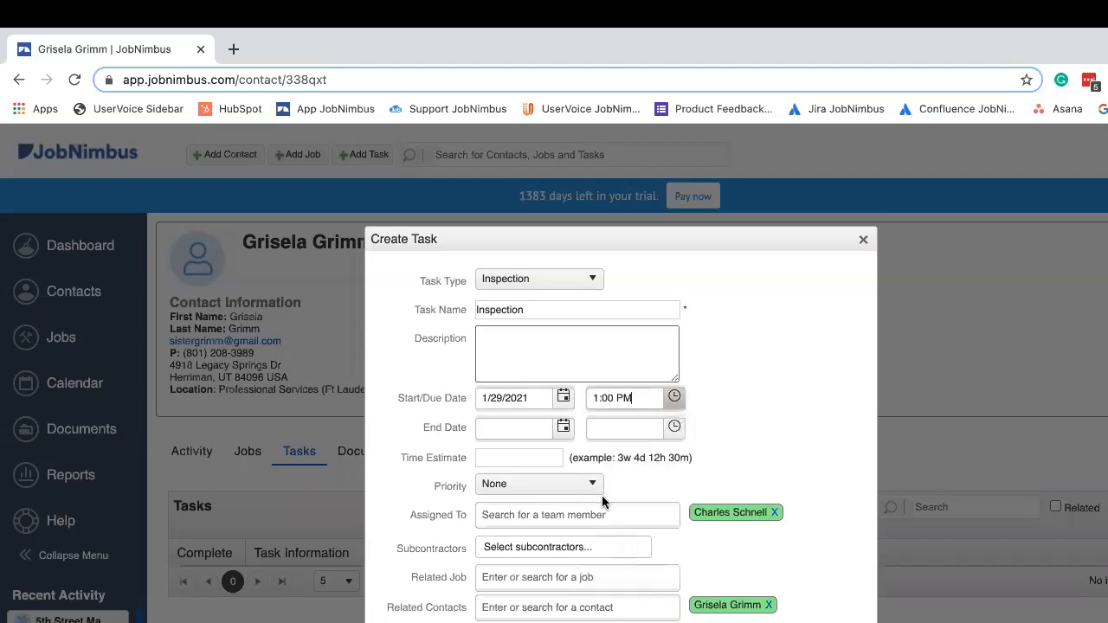
{"action": "left_click", "coordinate": [564, 428]}
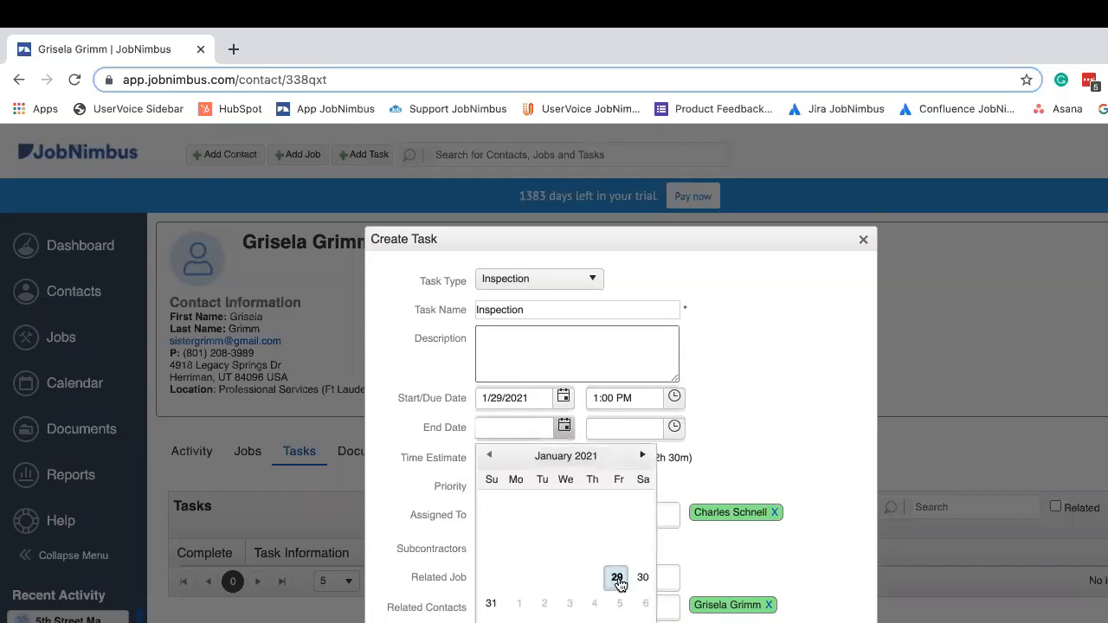
{"action": "left_click", "coordinate": [618, 578]}
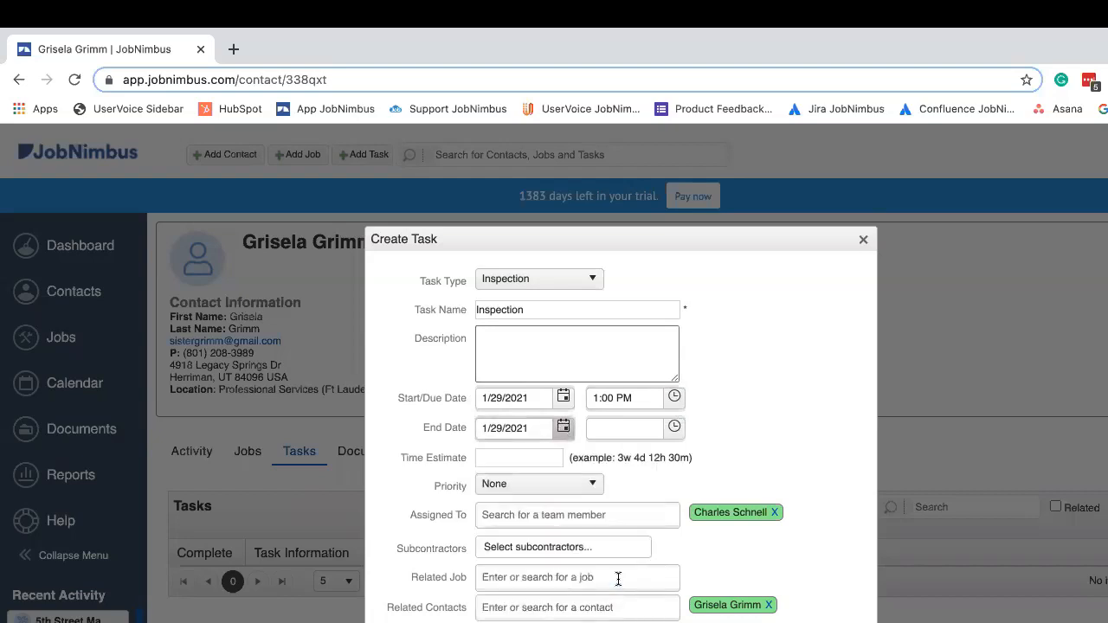
{"action": "left_click", "coordinate": [675, 429]}
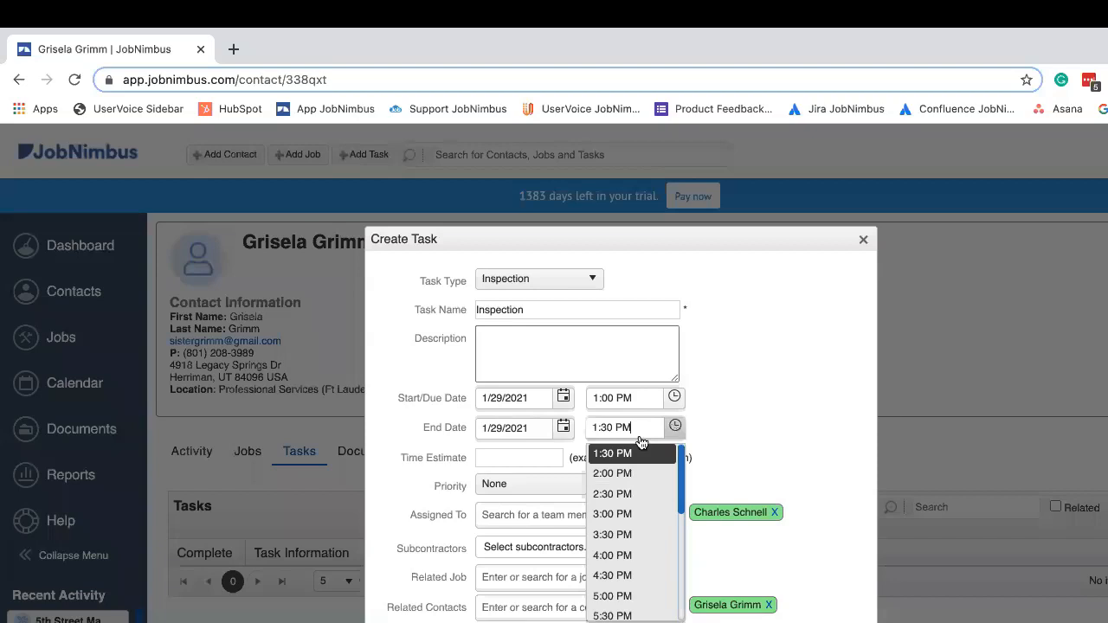
{"action": "left_click", "coordinate": [613, 453]}
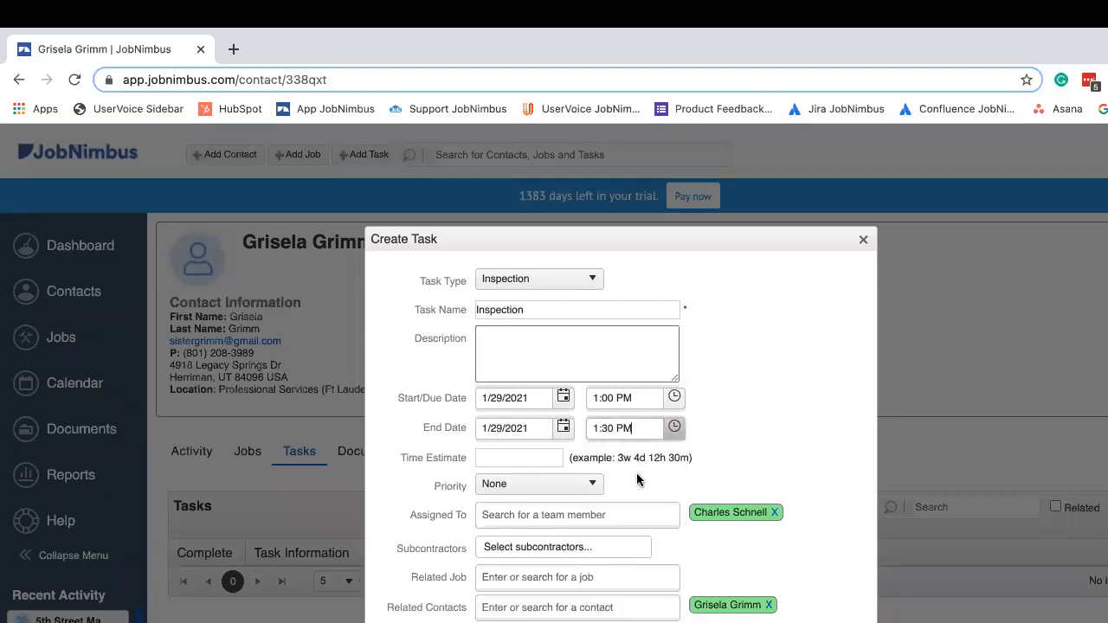
{"action": "left_click", "coordinate": [585, 491]}
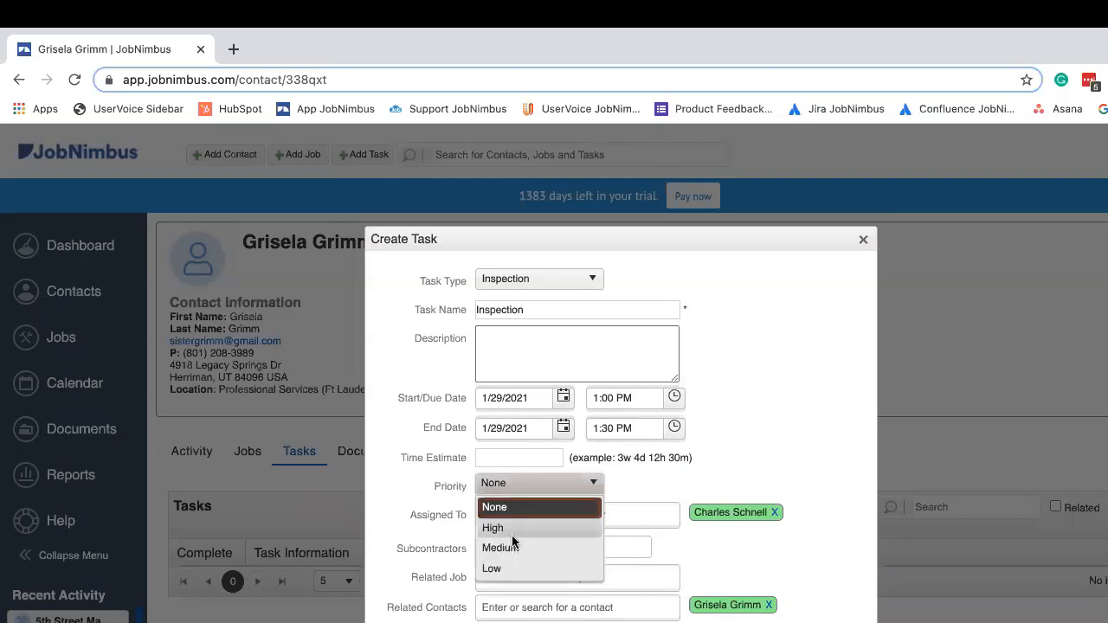
{"action": "left_click", "coordinate": [506, 528]}
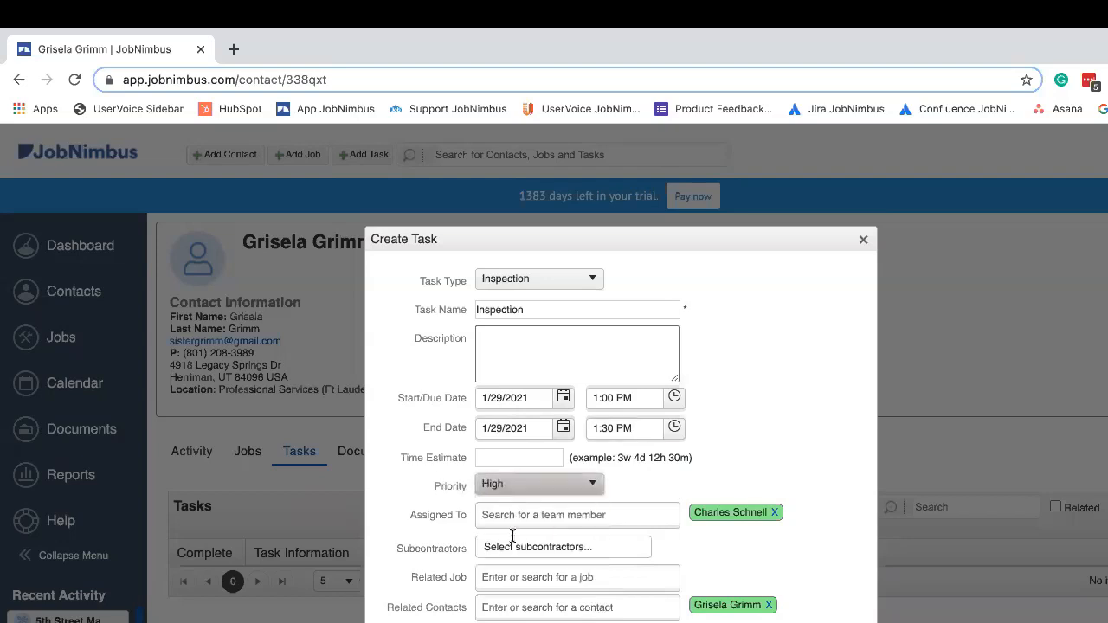
- Replace the task's current assignee with the team member matching "aa" and save the task
{"action": "left_click", "coordinate": [776, 513]}
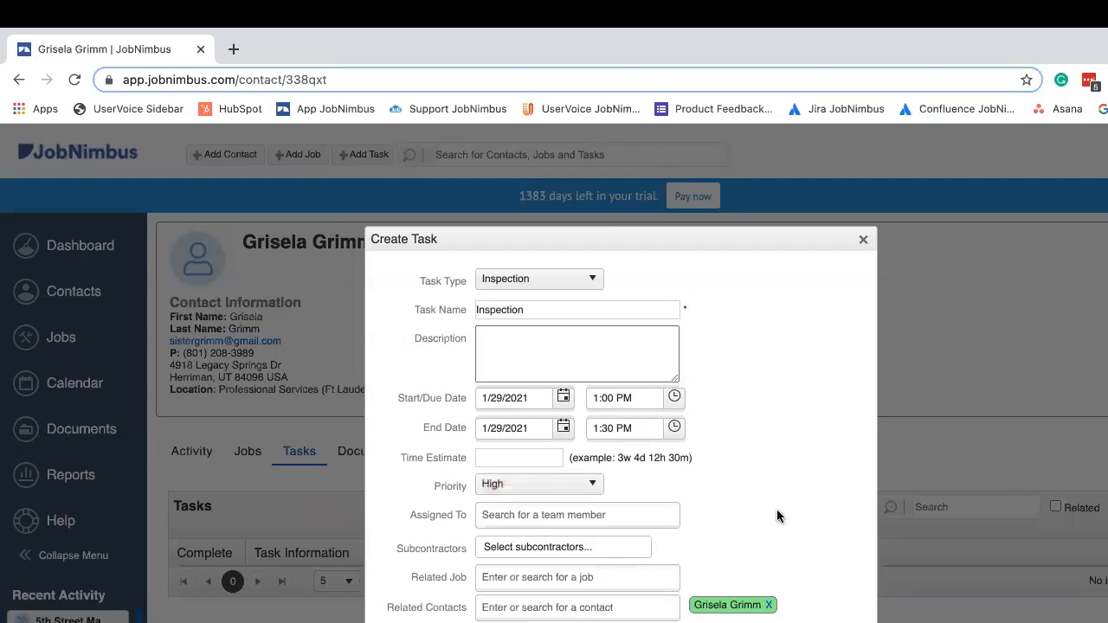
{"action": "type", "text": "aa"}
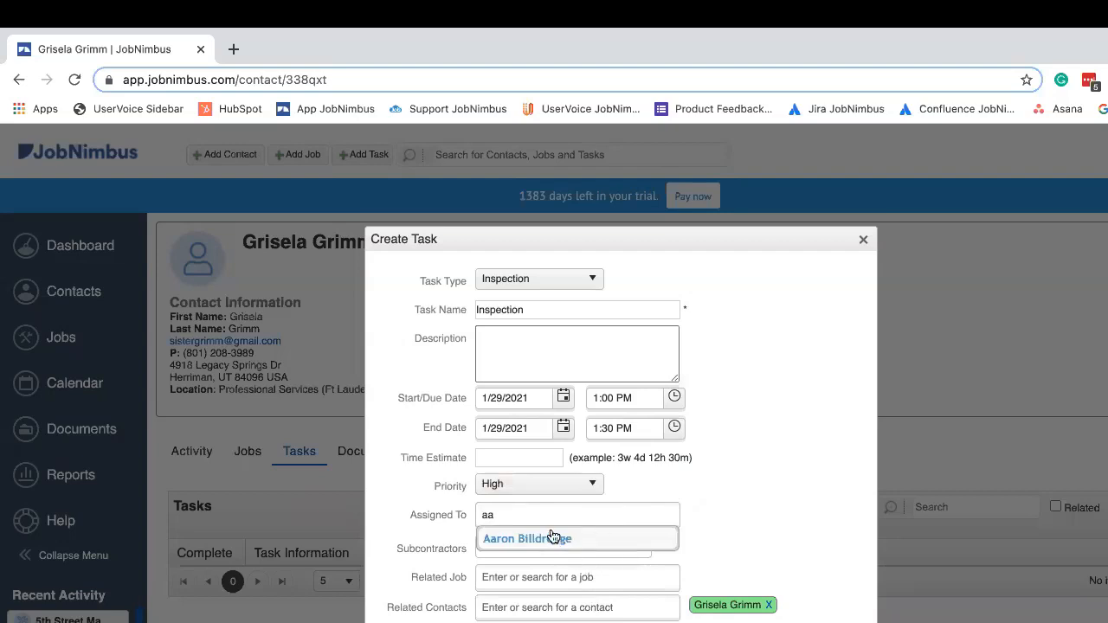
{"action": "left_click", "coordinate": [551, 540]}
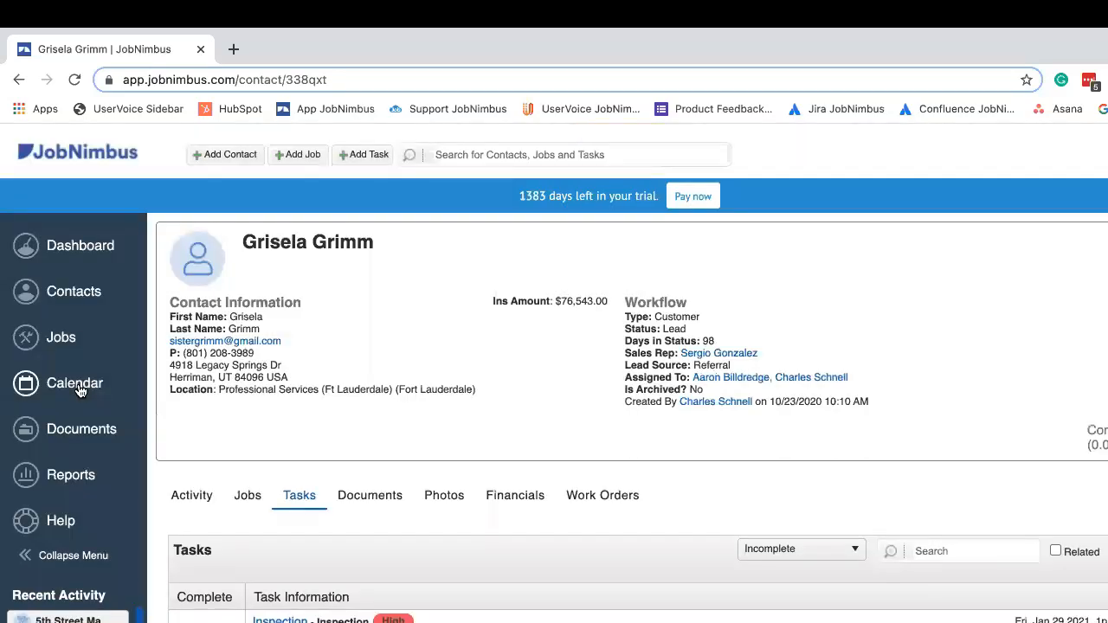
- Open the January 29 Inspection task from the calendar and mark it complete
{"action": "left_click", "coordinate": [78, 392]}
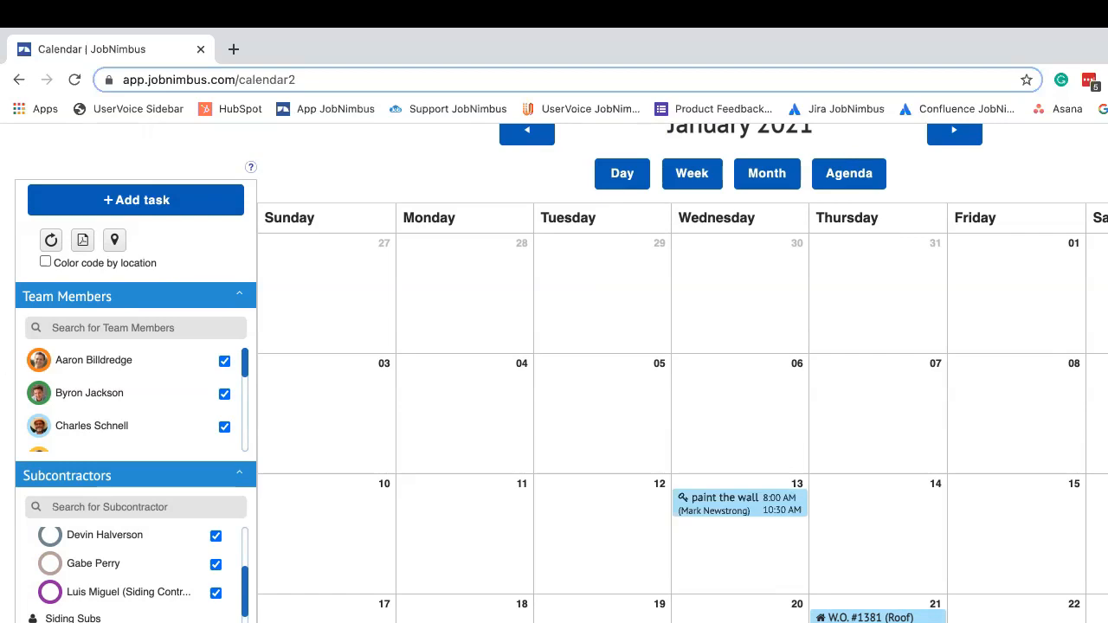
{"action": "left_click", "coordinate": [1015, 619]}
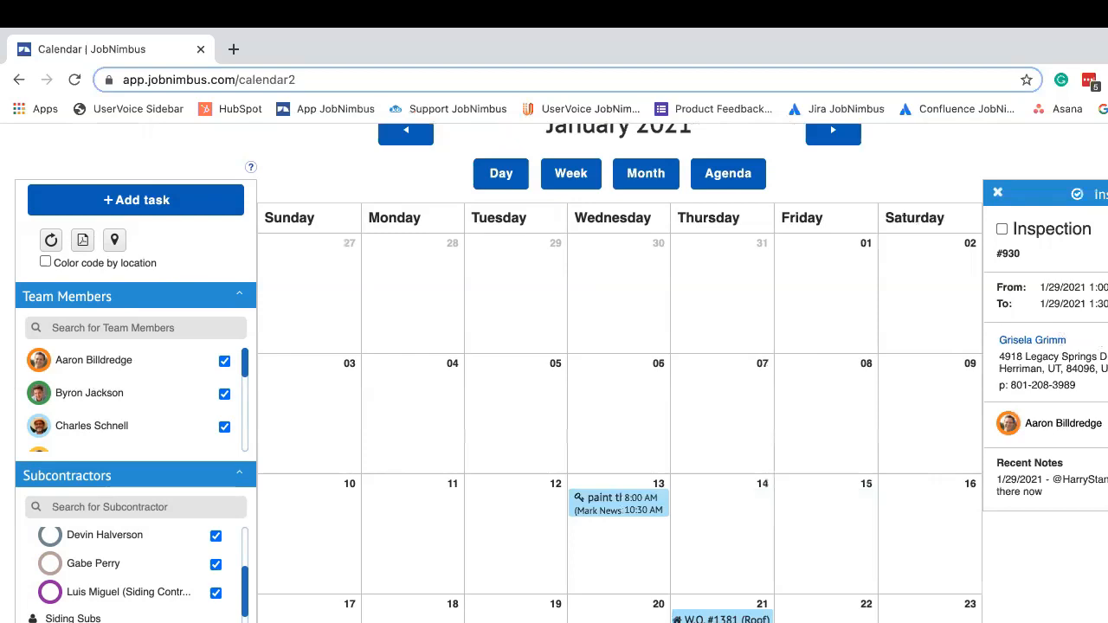
{"action": "left_click", "coordinate": [1002, 230]}
{"action": "scroll", "coordinate": [561, 372], "scroll_direction": "down", "scroll_amount": 1}
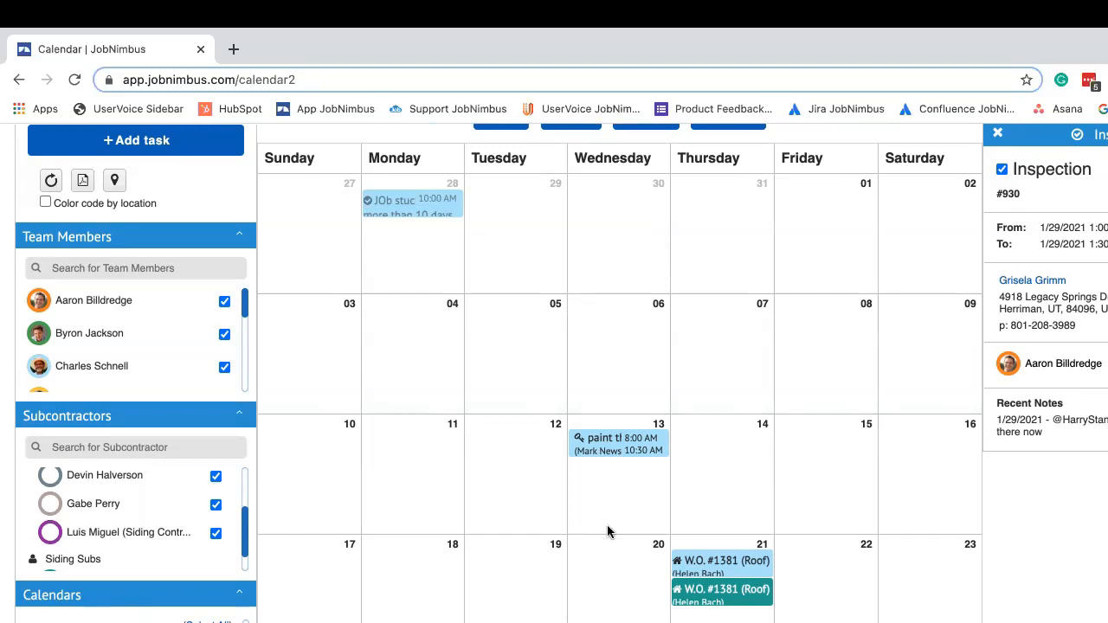
{"action": "scroll", "coordinate": [608, 527], "scroll_direction": "up", "scroll_amount": 5}
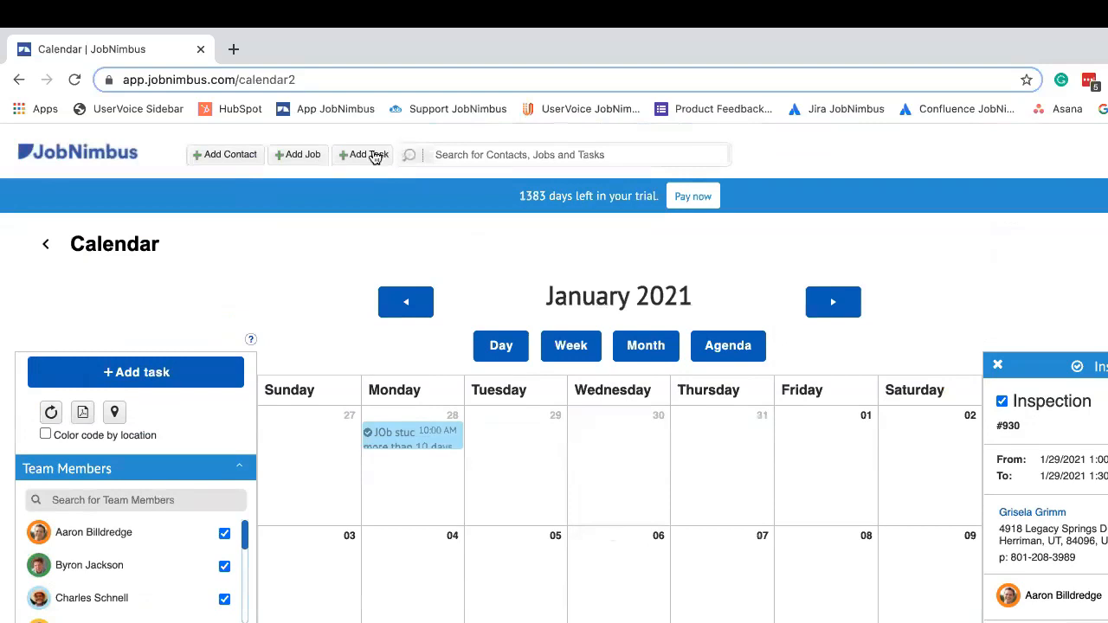
{"action": "left_click", "coordinate": [597, 489]}
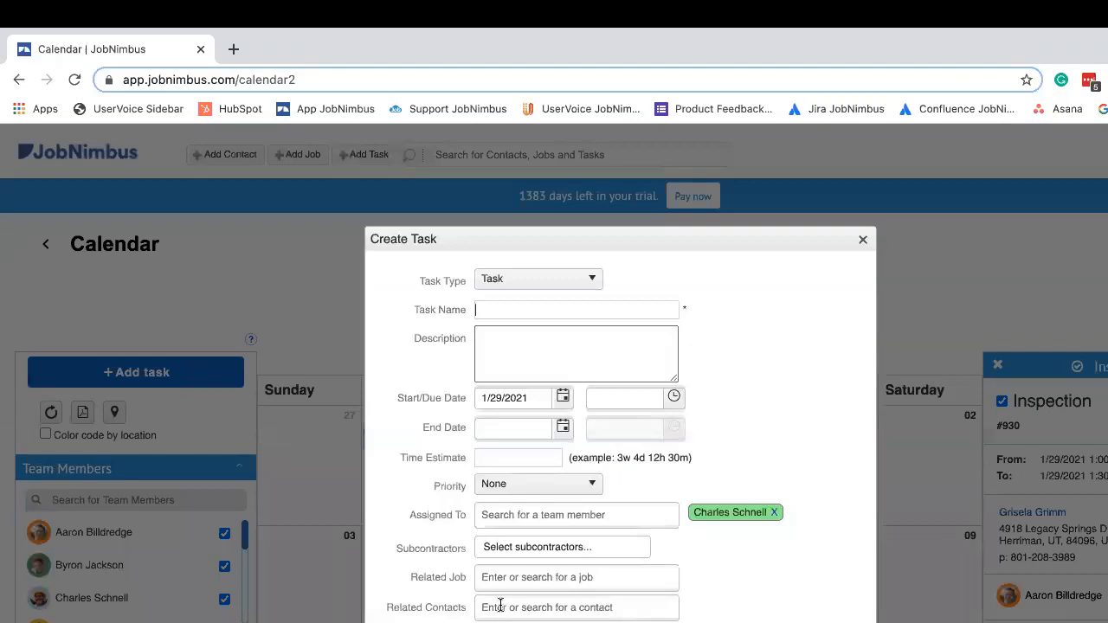
{"action": "left_click", "coordinate": [859, 242]}
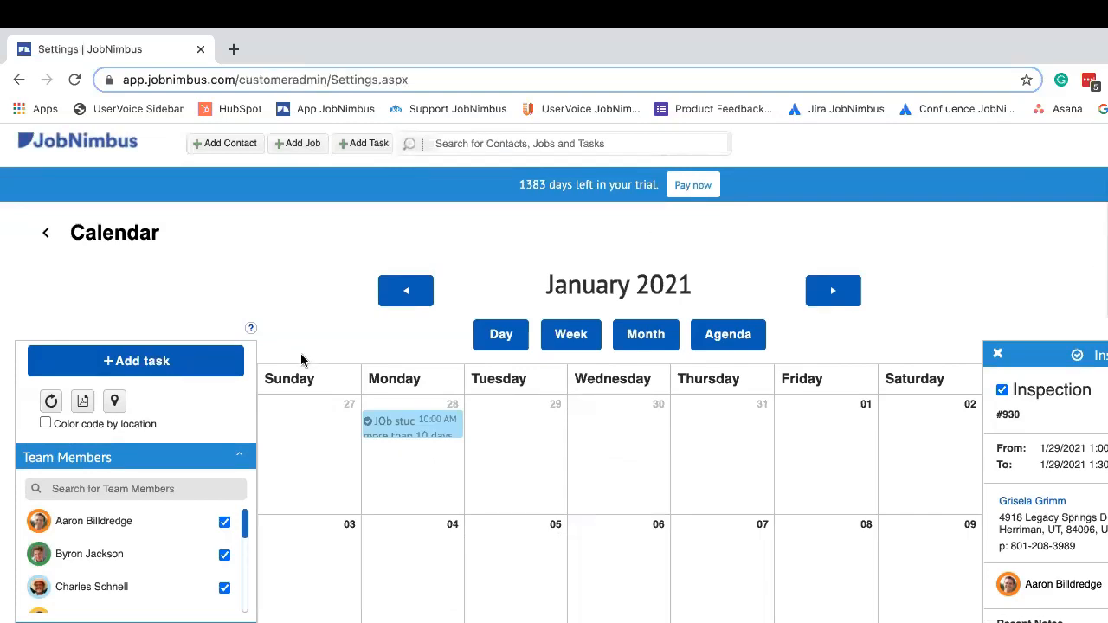
- Open the Job Workflows section of the account settings
{"action": "scroll", "coordinate": [105, 563], "scroll_direction": "down", "scroll_amount": 2}
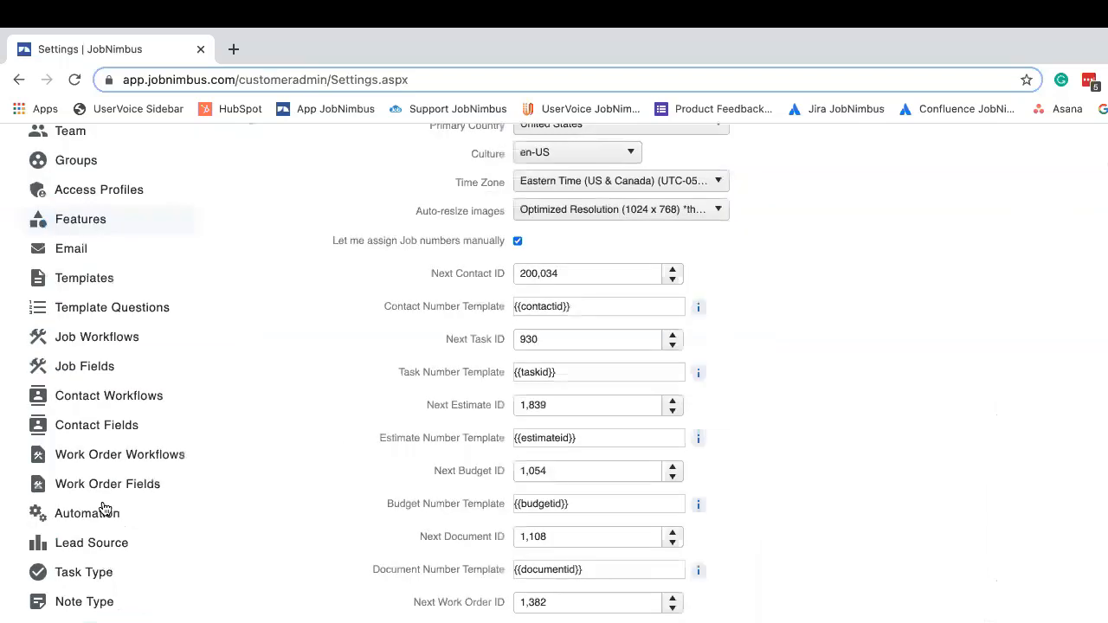
{"action": "scroll", "coordinate": [102, 521], "scroll_direction": "up", "scroll_amount": 3}
{"action": "scroll", "coordinate": [97, 592], "scroll_direction": "down", "scroll_amount": 1}
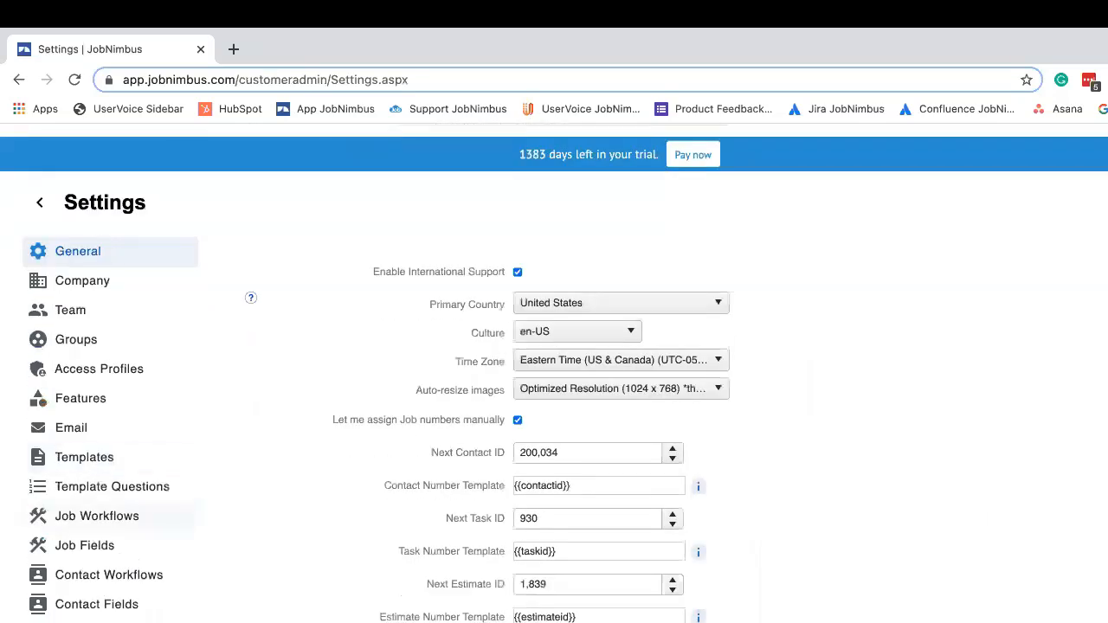
{"action": "left_click", "coordinate": [86, 516]}
{"action": "scroll", "coordinate": [86, 516], "scroll_direction": "down", "scroll_amount": 1}
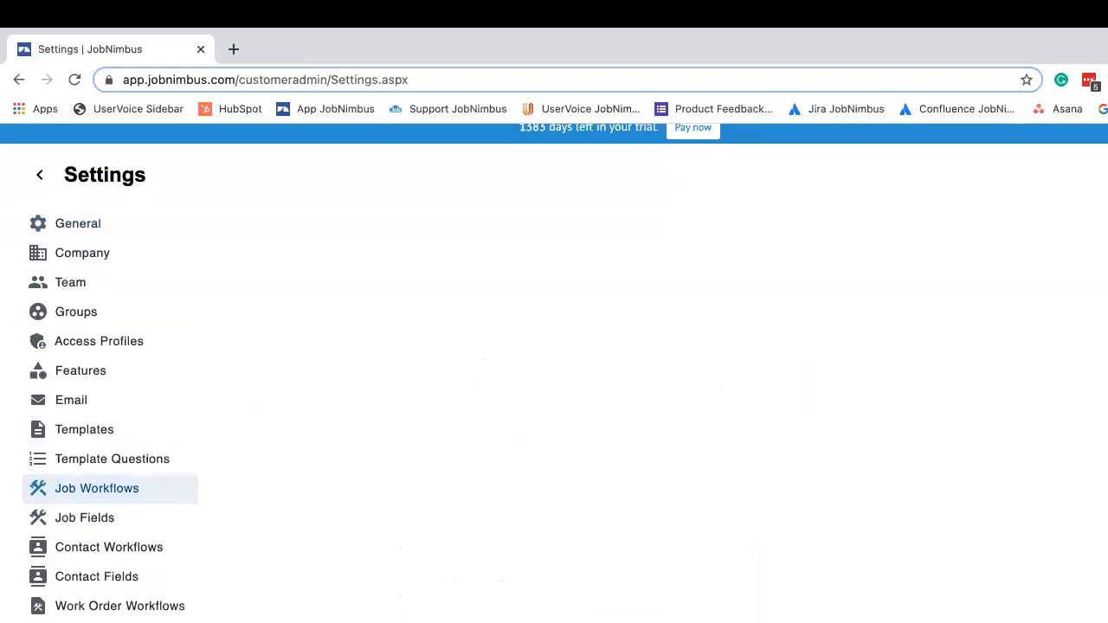